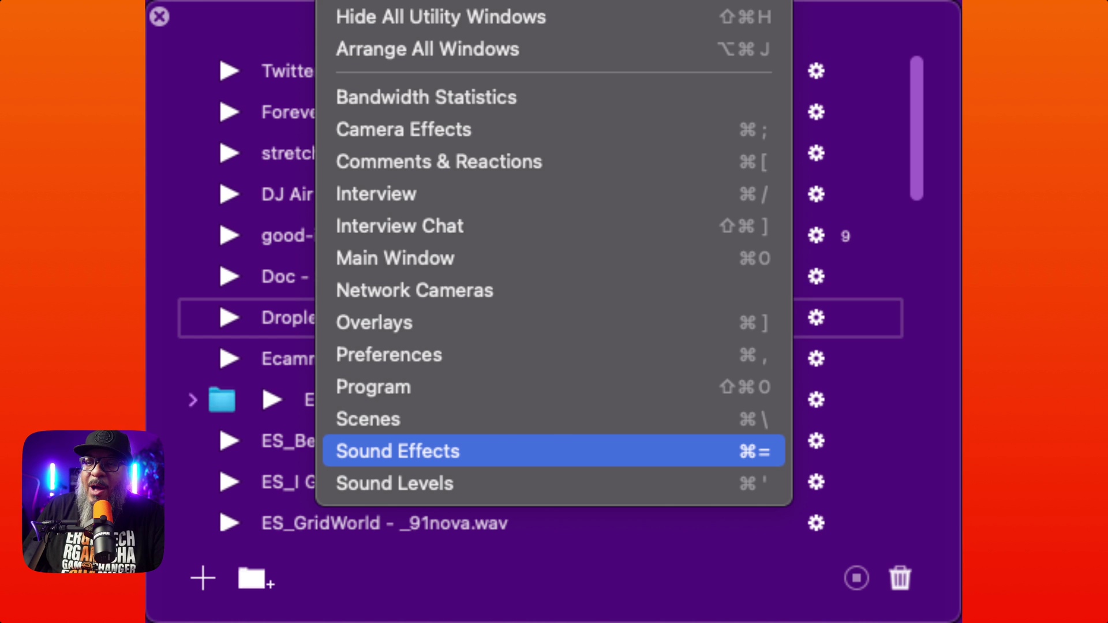
# - Preview Twitter Sound Fx.mp3, Forever.wav, stretch-pop and DJ Air Horn in the Sound Effects list
pyautogui.press('Return')
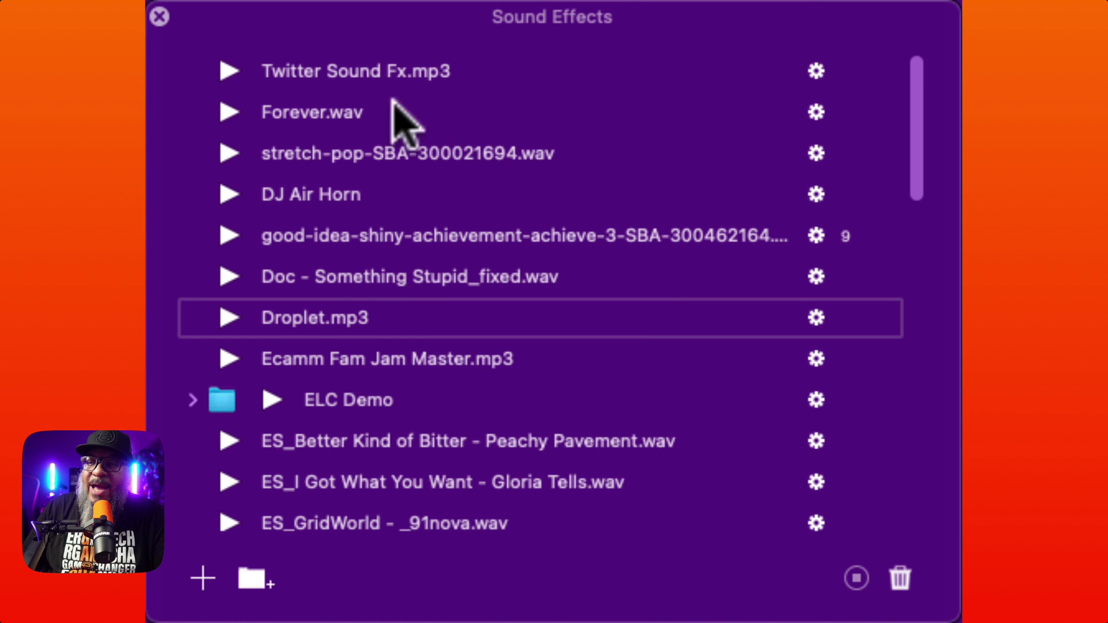
pyautogui.click(225, 75)
pyautogui.click(229, 112)
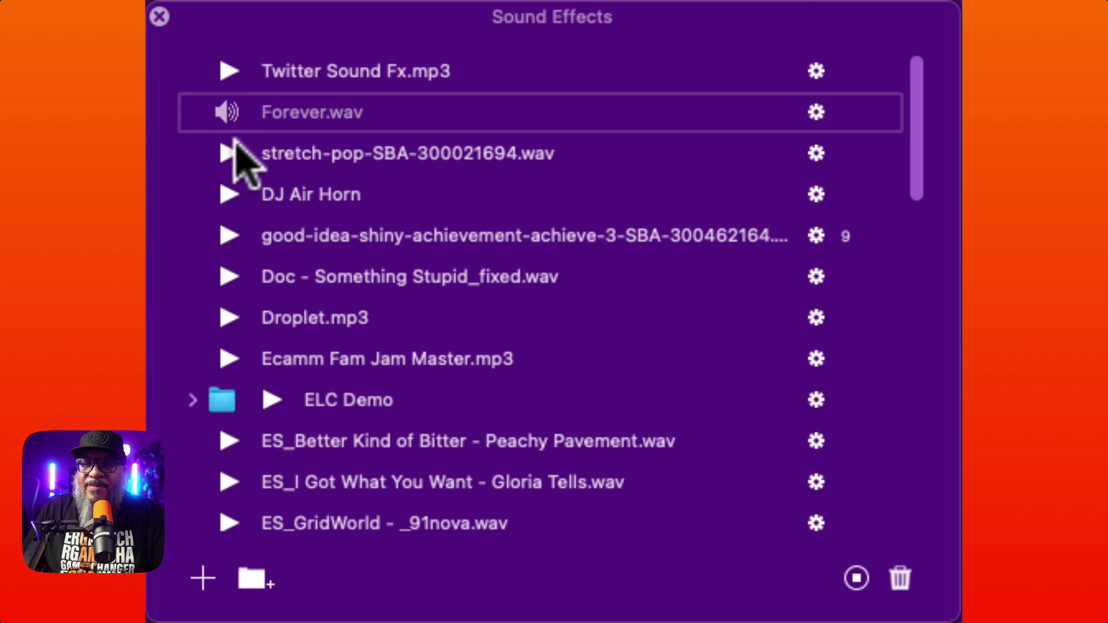
pyautogui.click(229, 154)
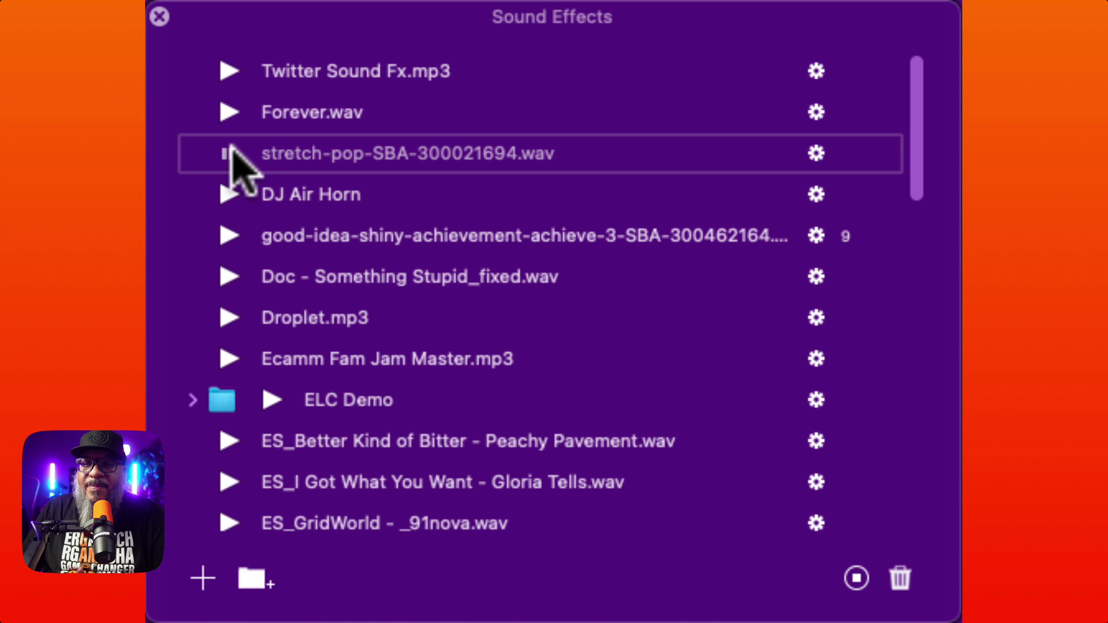
pyautogui.click(229, 195)
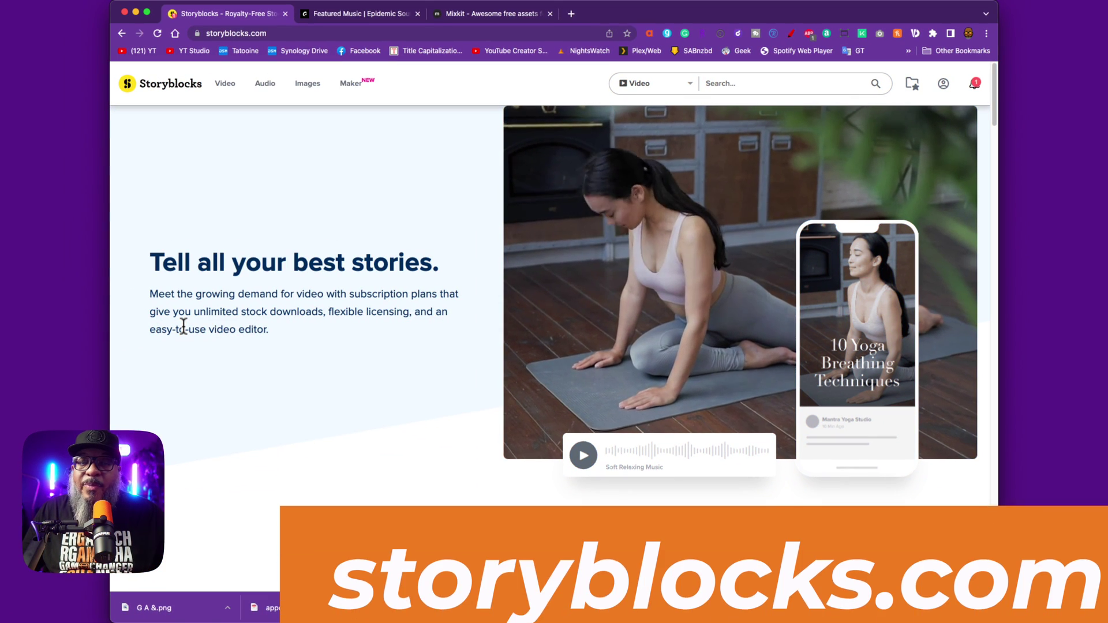
# - Back in Storyblocks' Impact results, preview Radio Impact Cymbal Swell Burst Low and Radio Impact Burst Dark Low Rumble
pyautogui.click(119, 35)
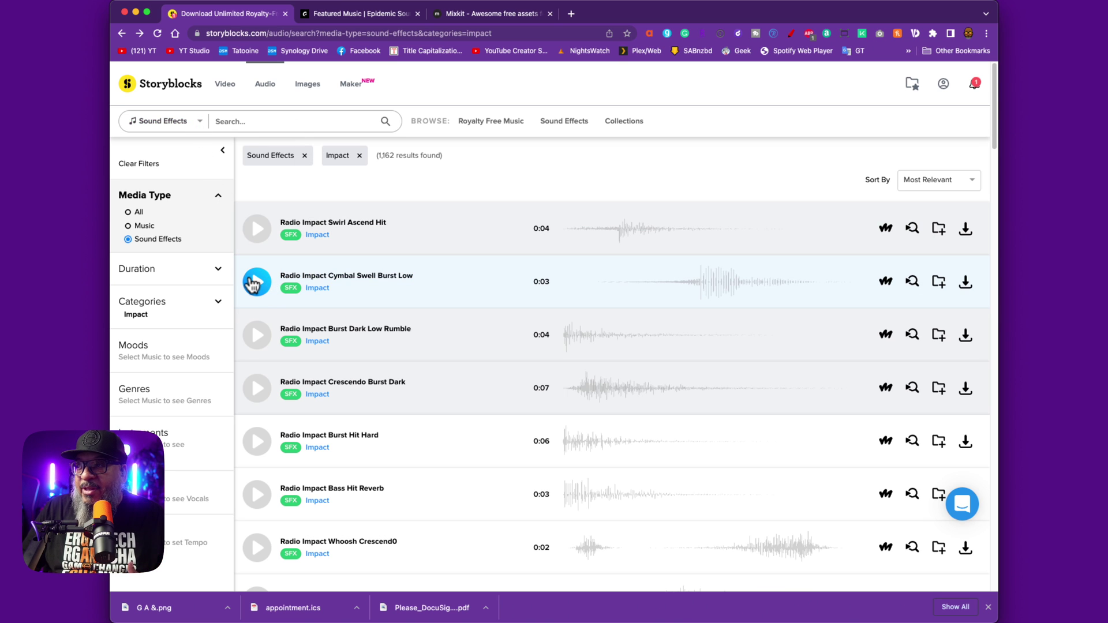
pyautogui.click(253, 284)
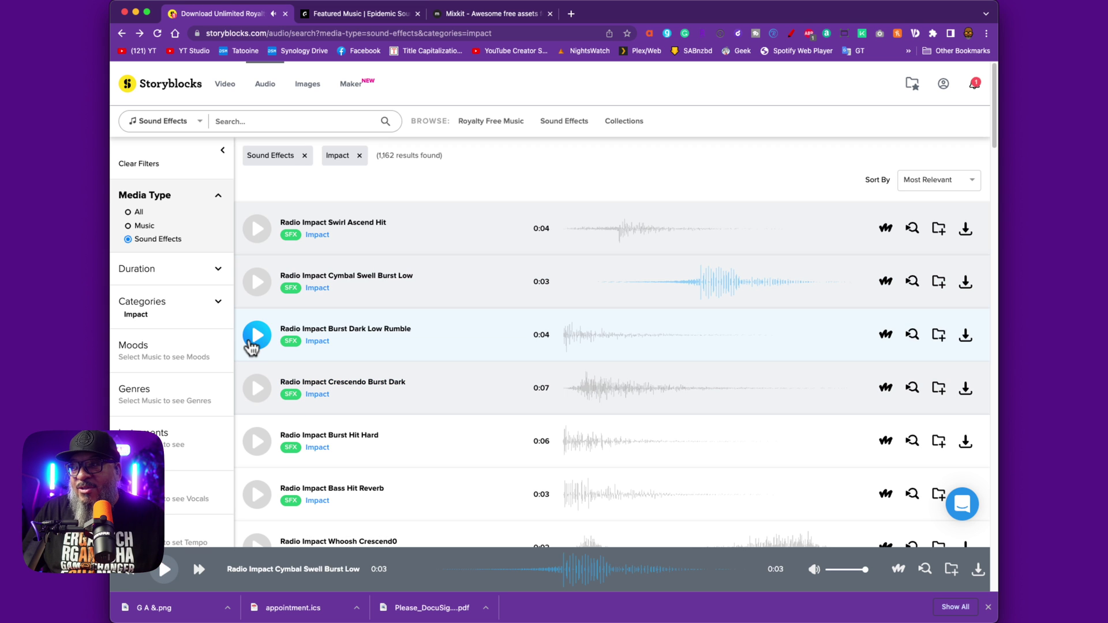
pyautogui.click(257, 337)
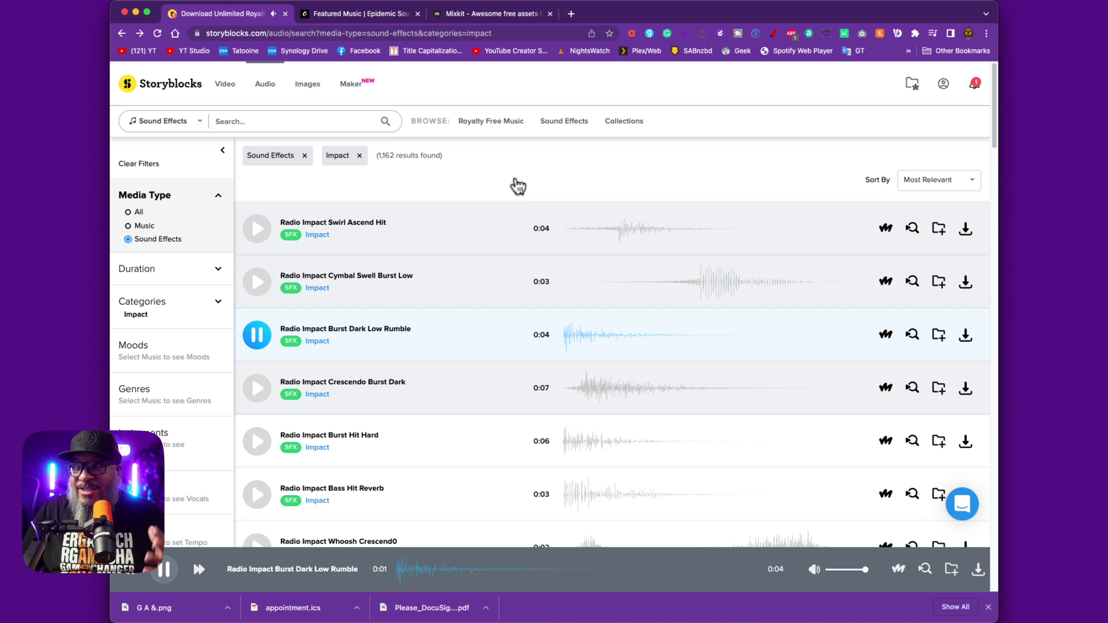
# - Browse the Applause category, preview Large Crowd Medium Ovation - Concert, then go to the Epidemic Sound tab
pyautogui.moveTo(628, 128)
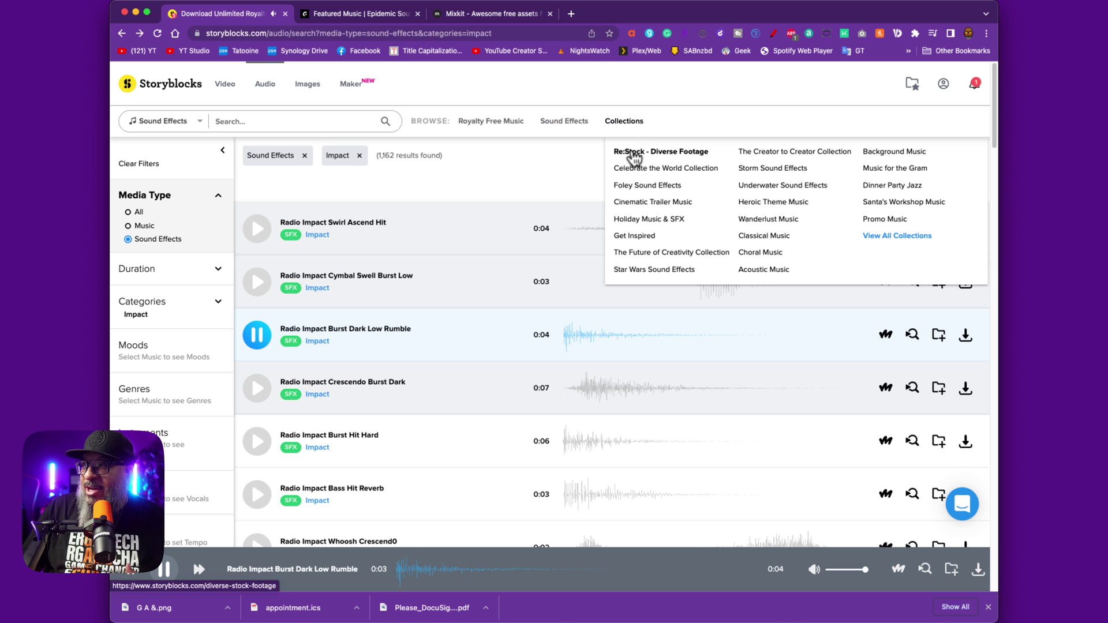
pyautogui.moveTo(563, 120)
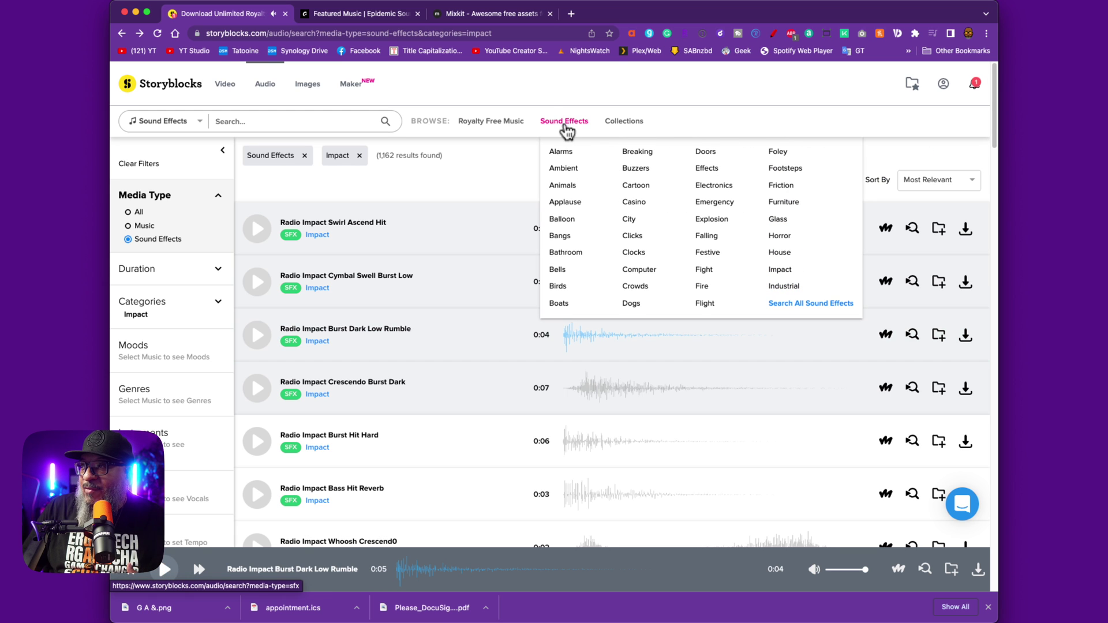
pyautogui.click(568, 203)
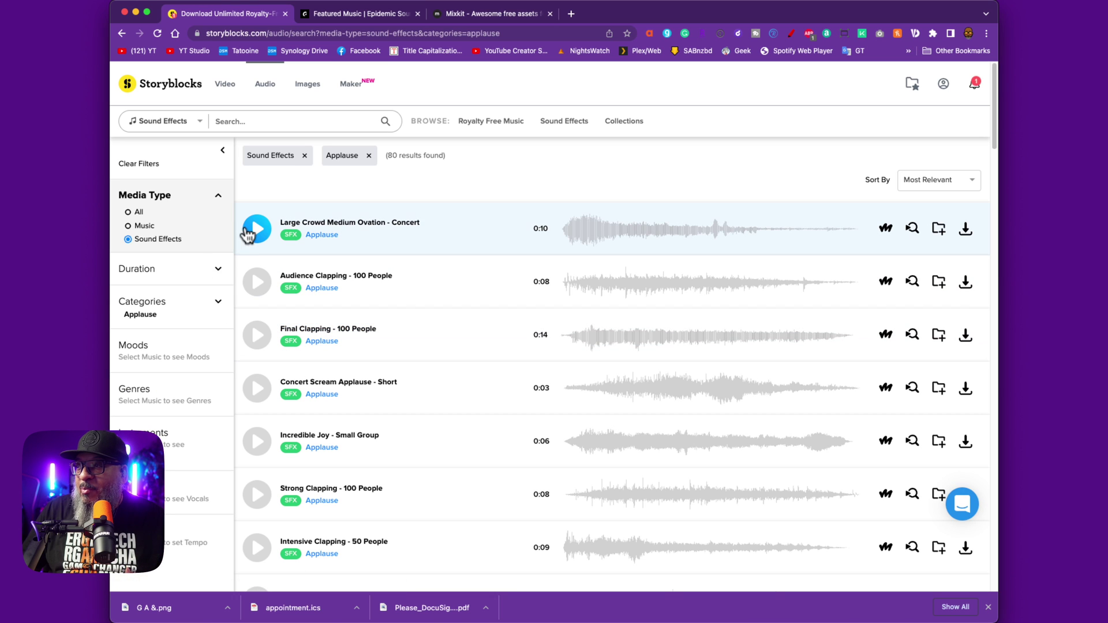
pyautogui.click(257, 231)
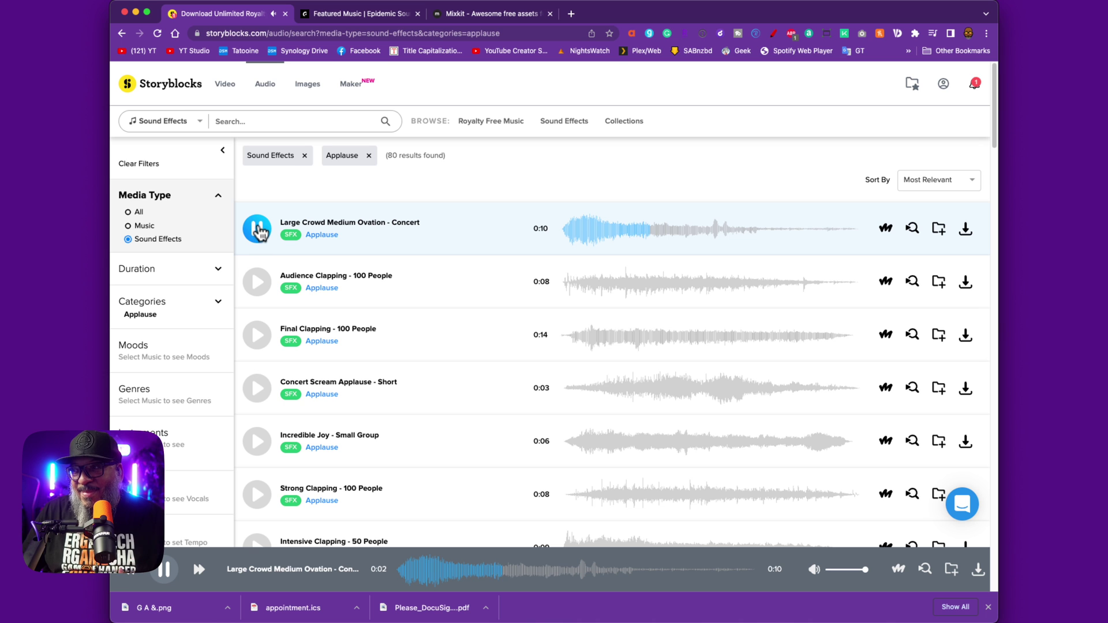
pyautogui.hotkey('ctrl', 'Tab')
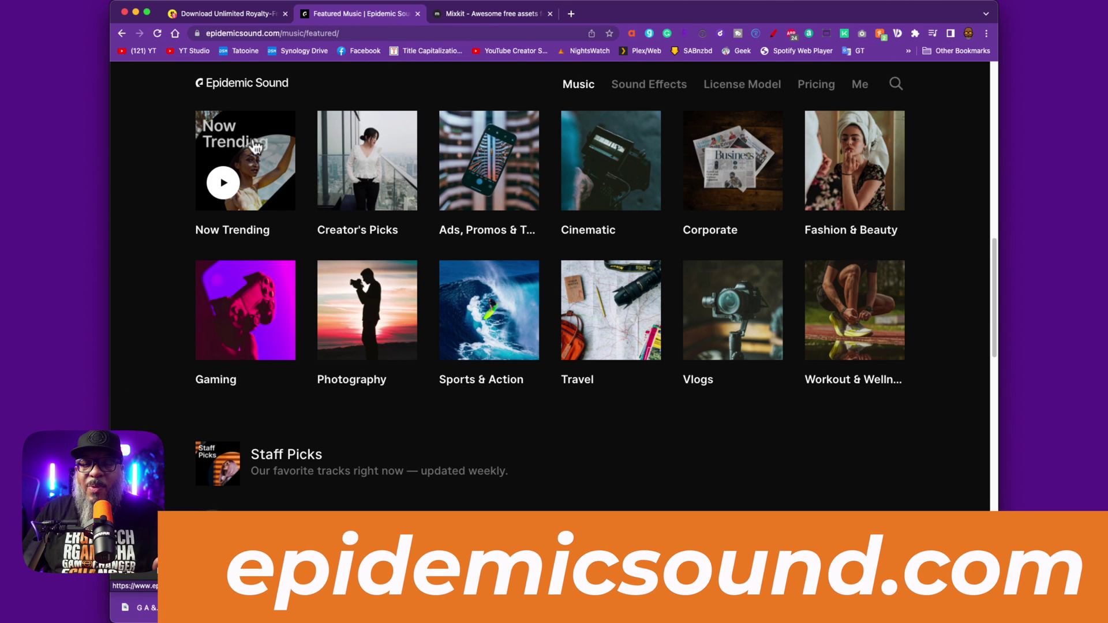
# - Open the Stings category in Epidemic Sound's sound effects library
pyautogui.click(649, 87)
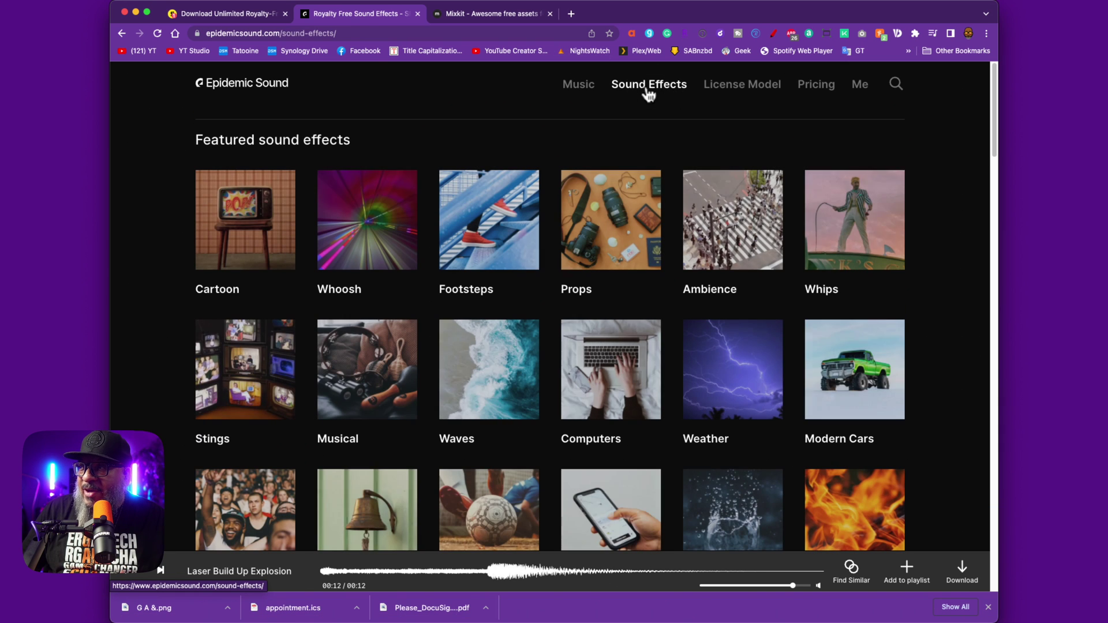
pyautogui.scroll(-2, 328, 316)
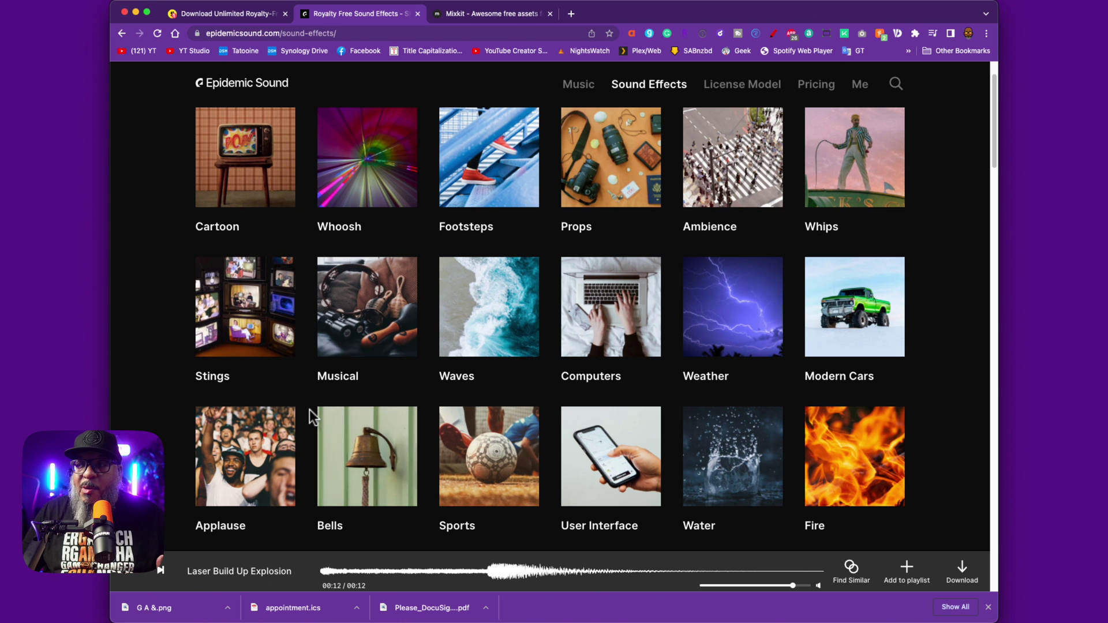
pyautogui.click(246, 297)
# - Preview PREL Tape Rewind 1, Angel Sparkle and Tape Rewind, then replay PREL Tape Rewind 1
pyautogui.scroll(-3, 362, 408)
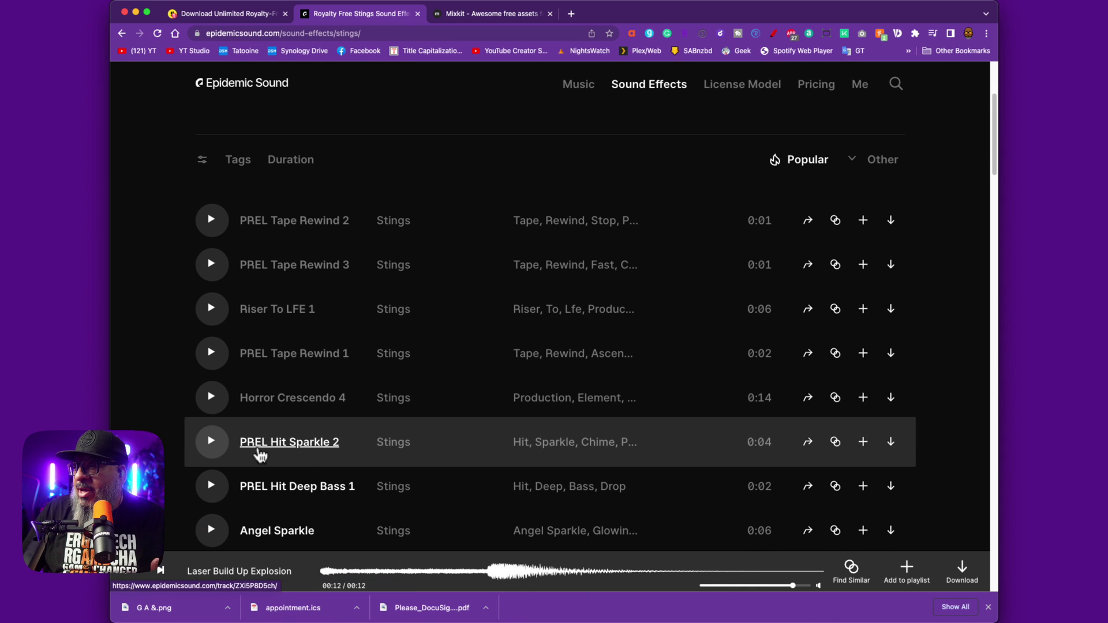
pyautogui.click(211, 354)
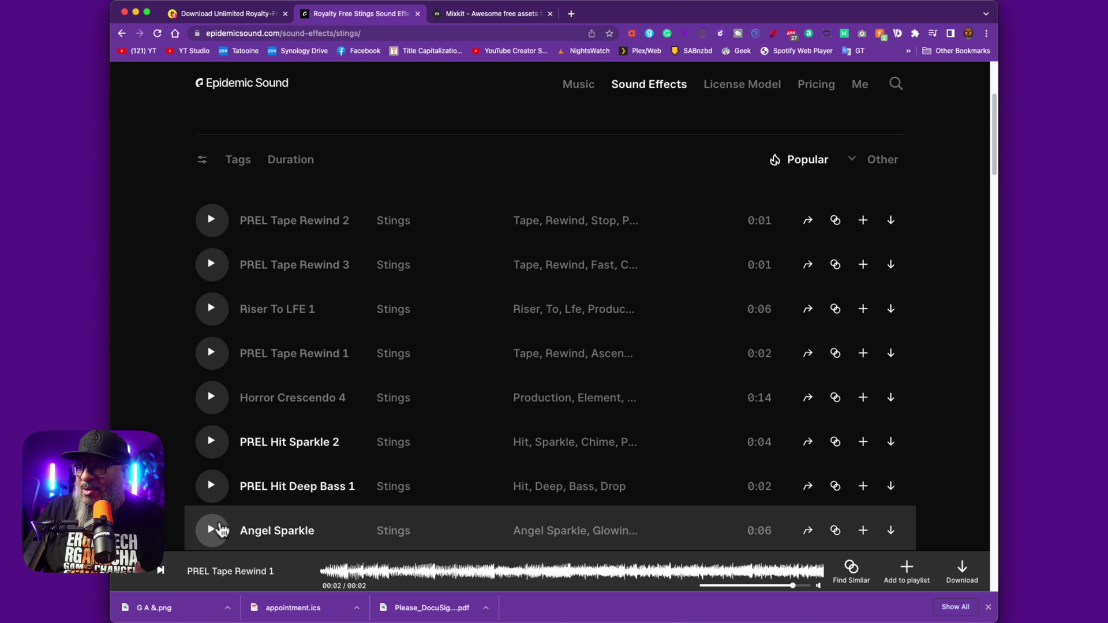
pyautogui.click(212, 530)
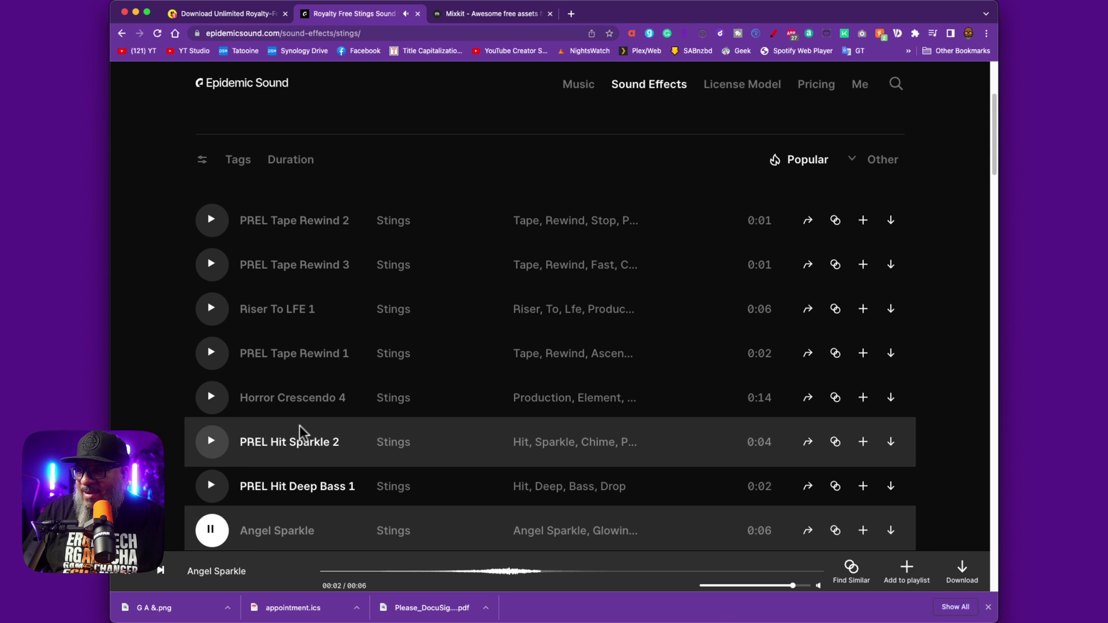
pyautogui.scroll(-2, 323, 430)
pyautogui.scroll(-1, 322, 428)
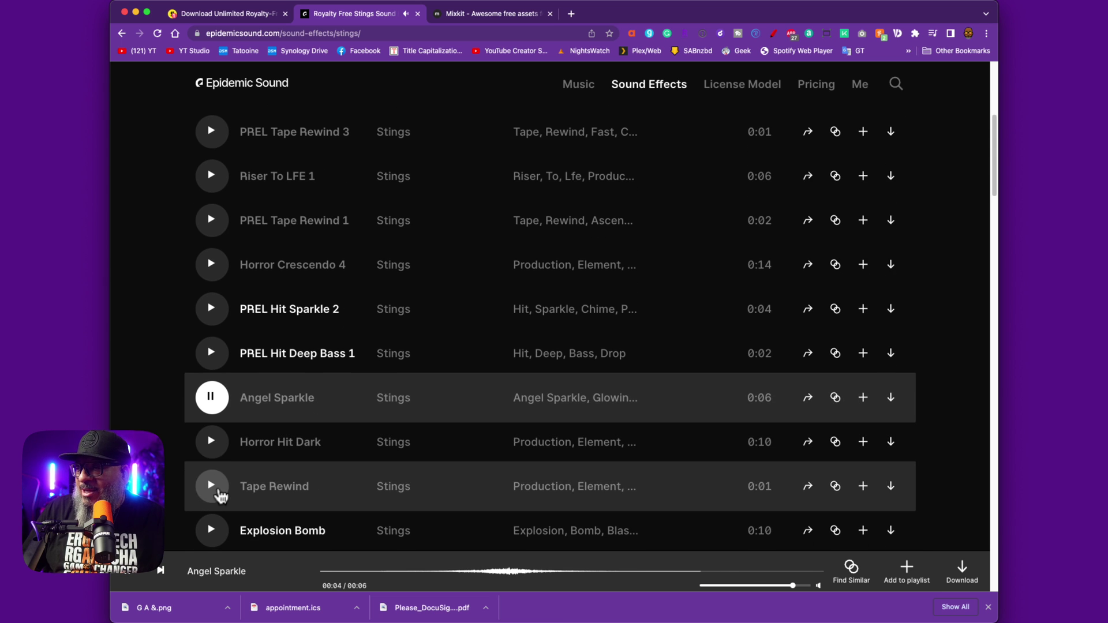
pyautogui.click(213, 489)
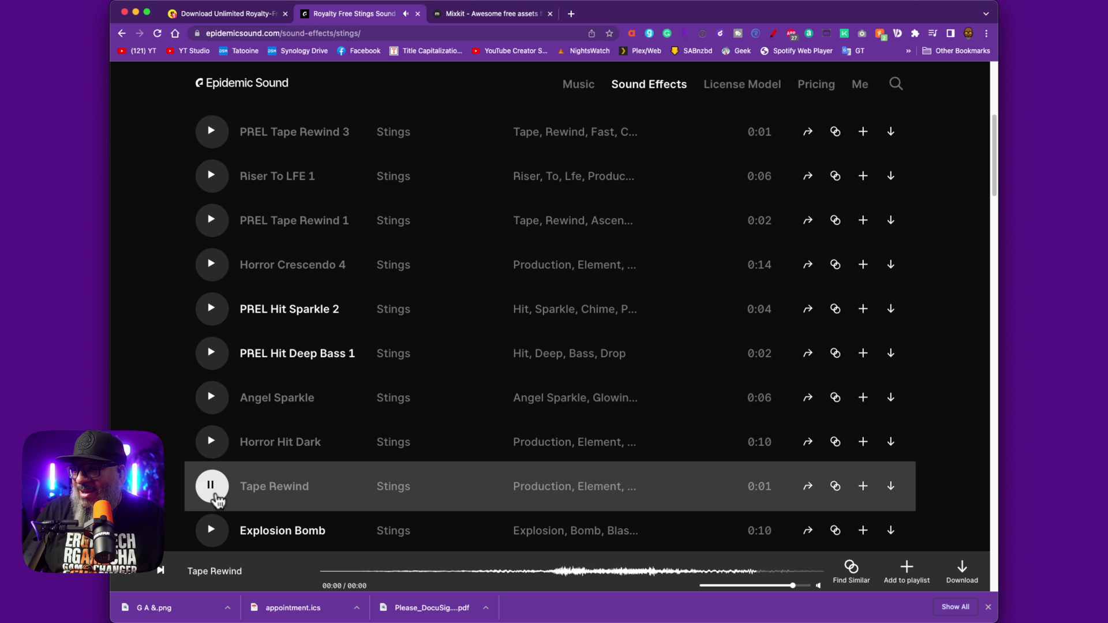
pyautogui.click(213, 223)
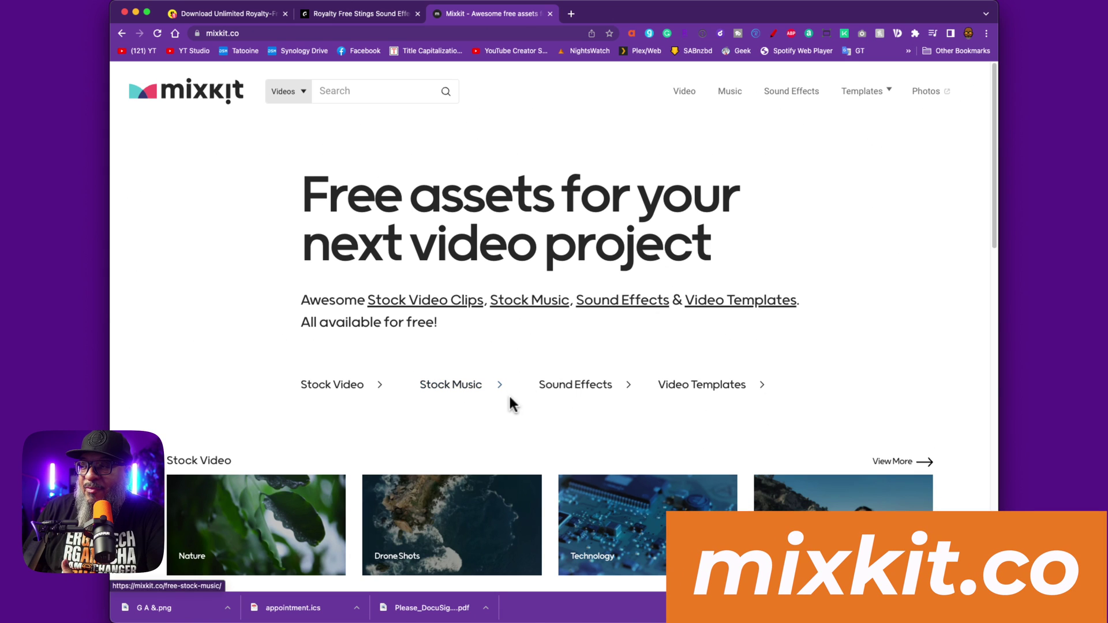
# - In Mixkit's free sound effects, preview Alarm tone, Small group cheer and applause, and Game show suspense waiting
pyautogui.click(579, 385)
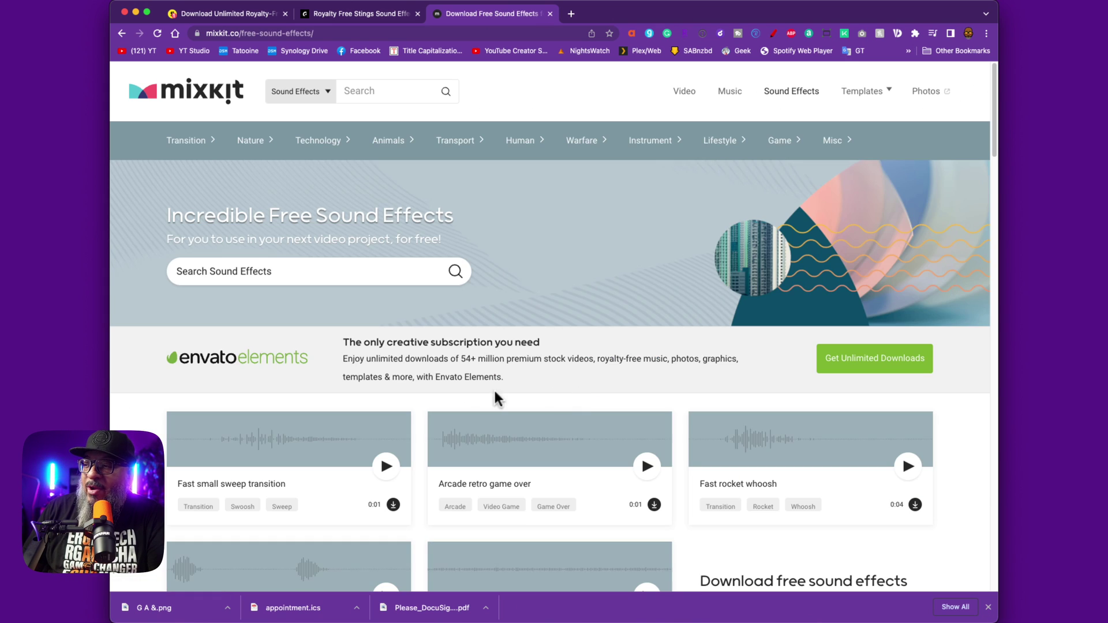
pyautogui.scroll(-5, 555, 357)
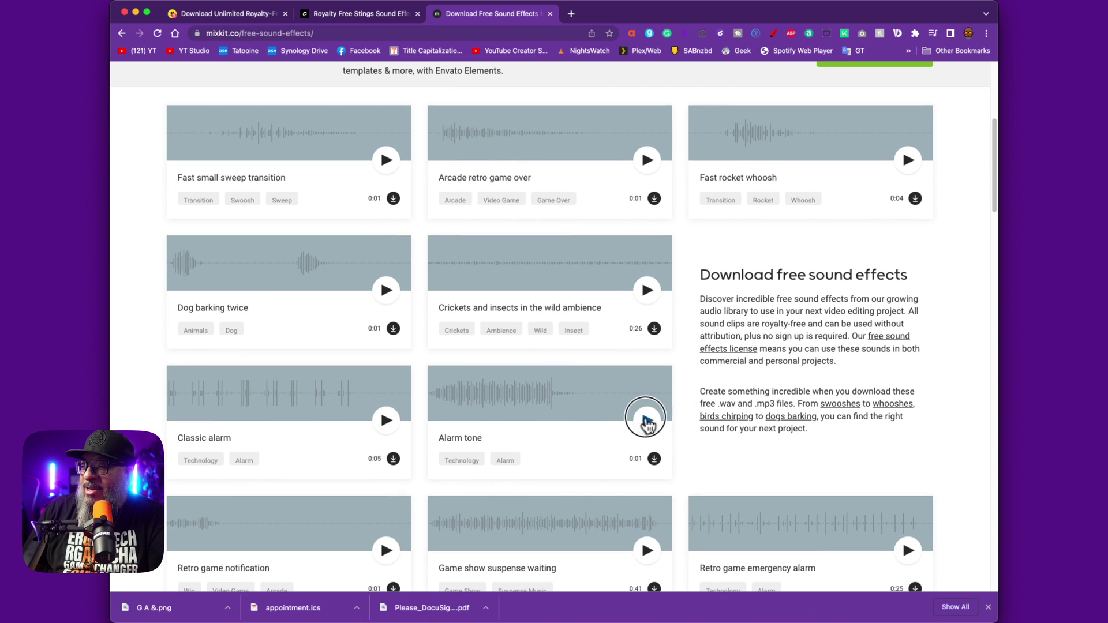
pyautogui.click(647, 421)
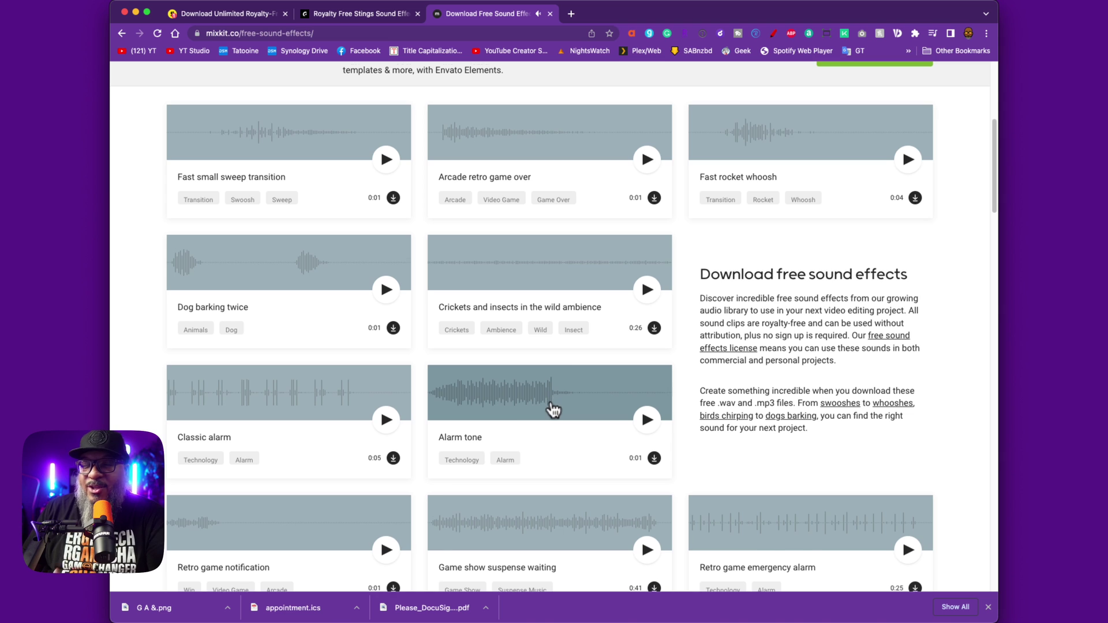
pyautogui.scroll(-2, 583, 421)
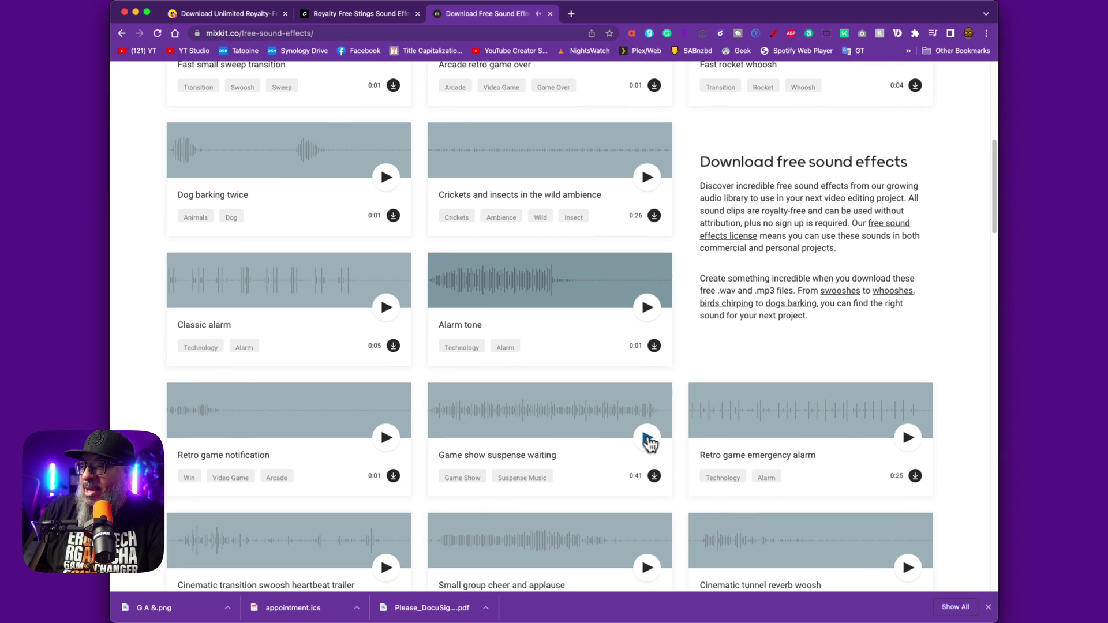
pyautogui.scroll(-1, 610, 503)
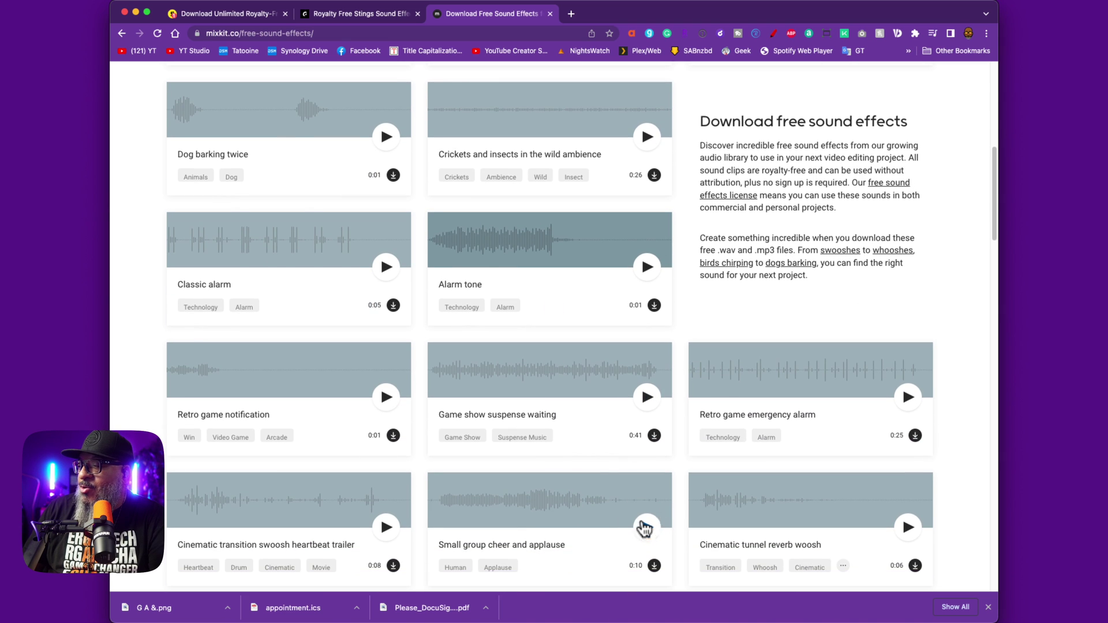
pyautogui.click(645, 527)
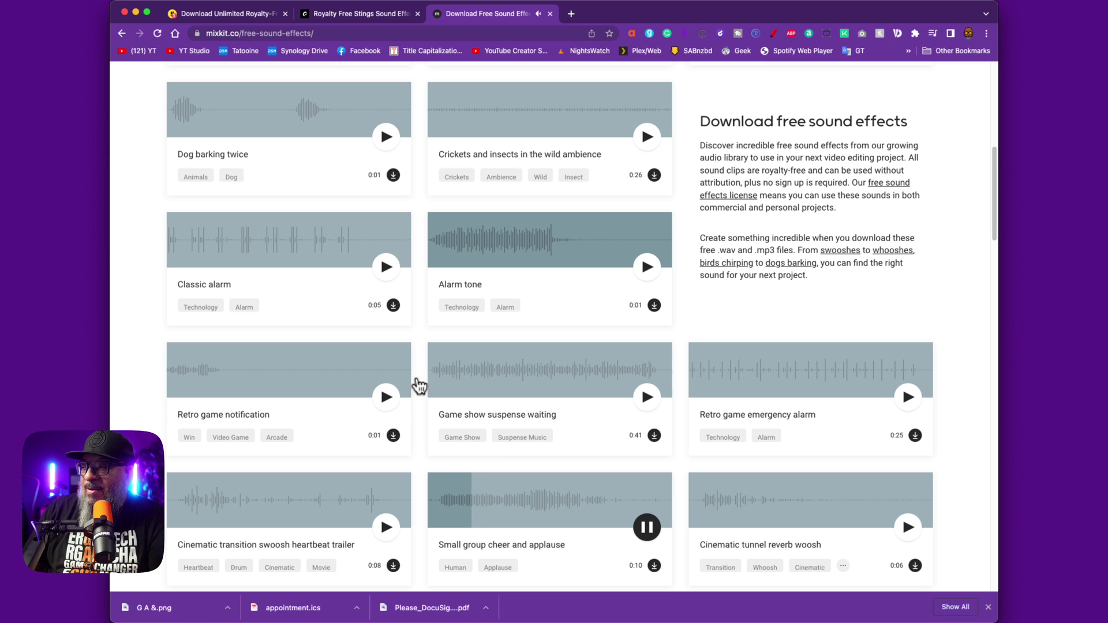
pyautogui.click(647, 398)
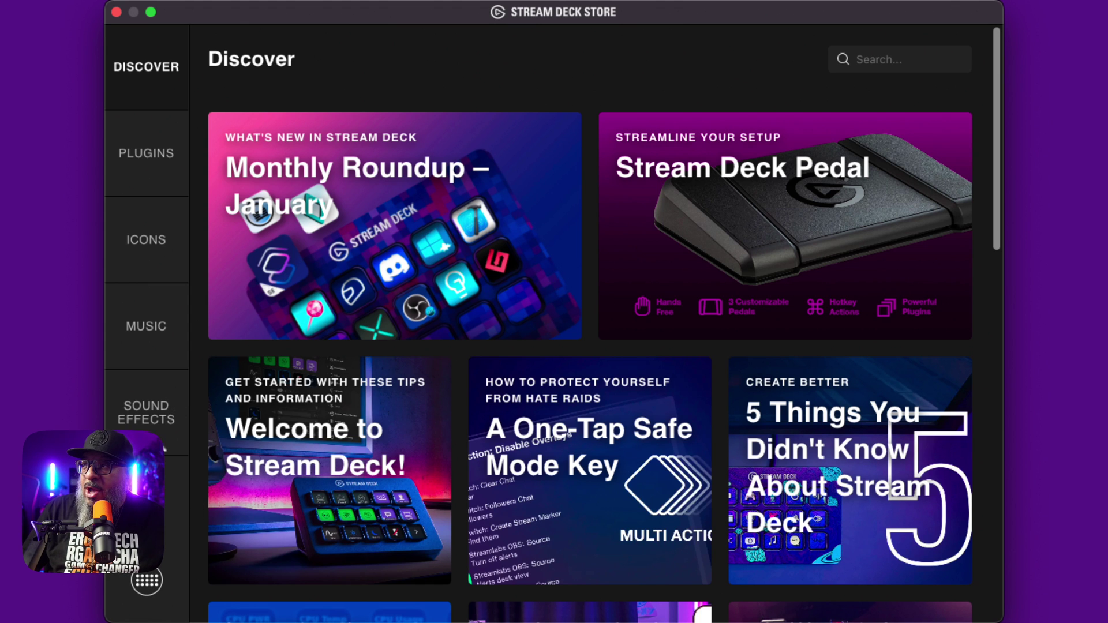
# - Open the Stream Deck Store's Sound Effects catalogue and preview Record Scratch
pyautogui.click(151, 413)
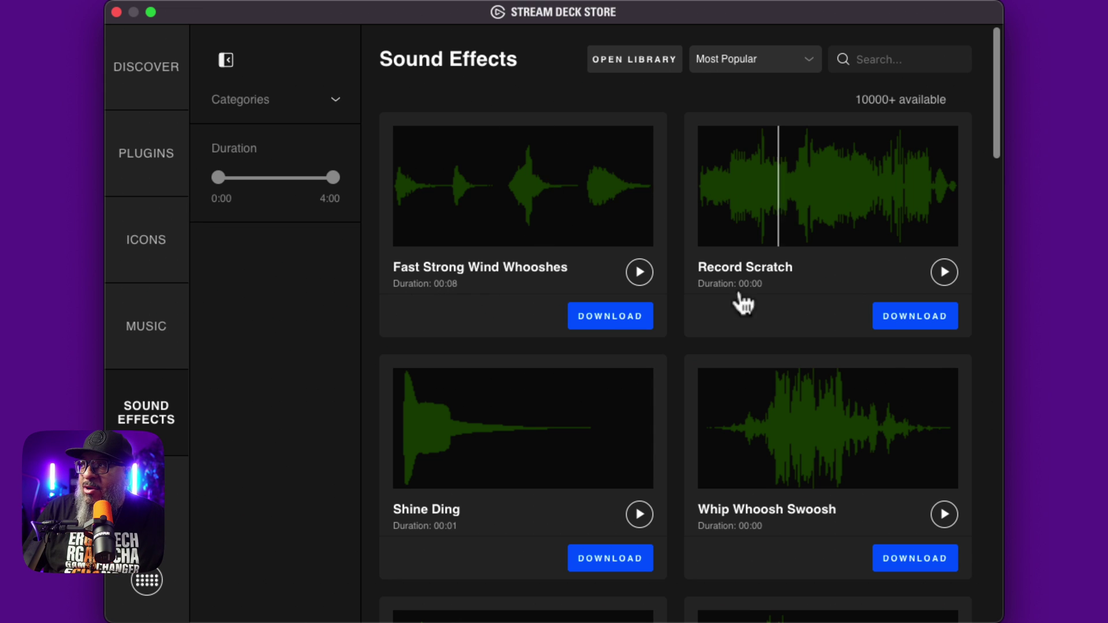
pyautogui.click(944, 273)
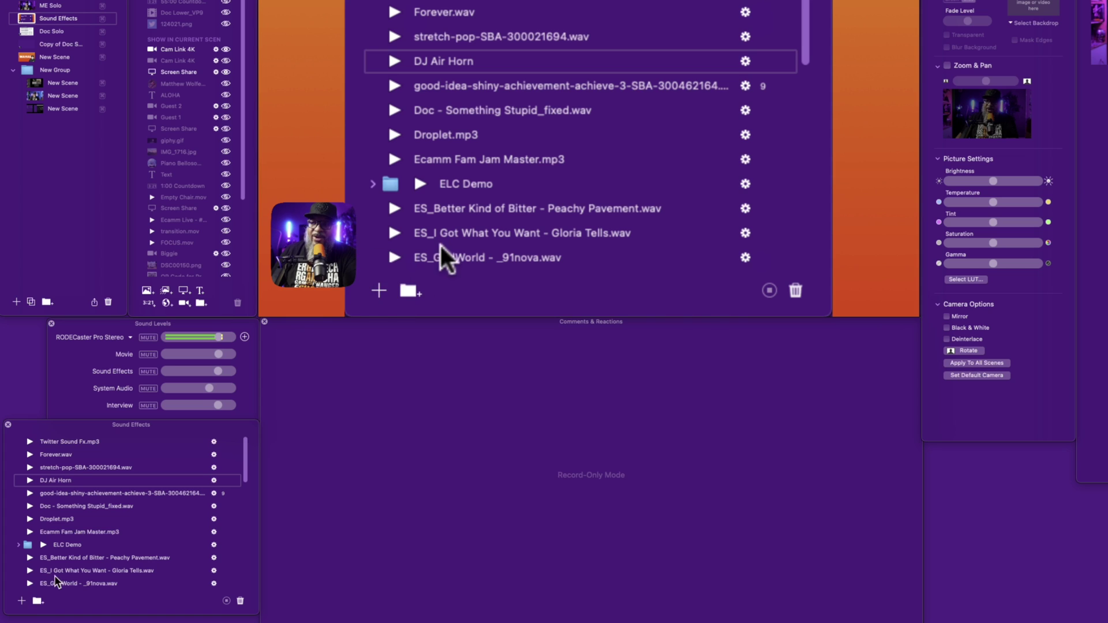
# - Import LGL_Booyakah.wav from the Desktop into the Sound Effects list
pyautogui.click(378, 290)
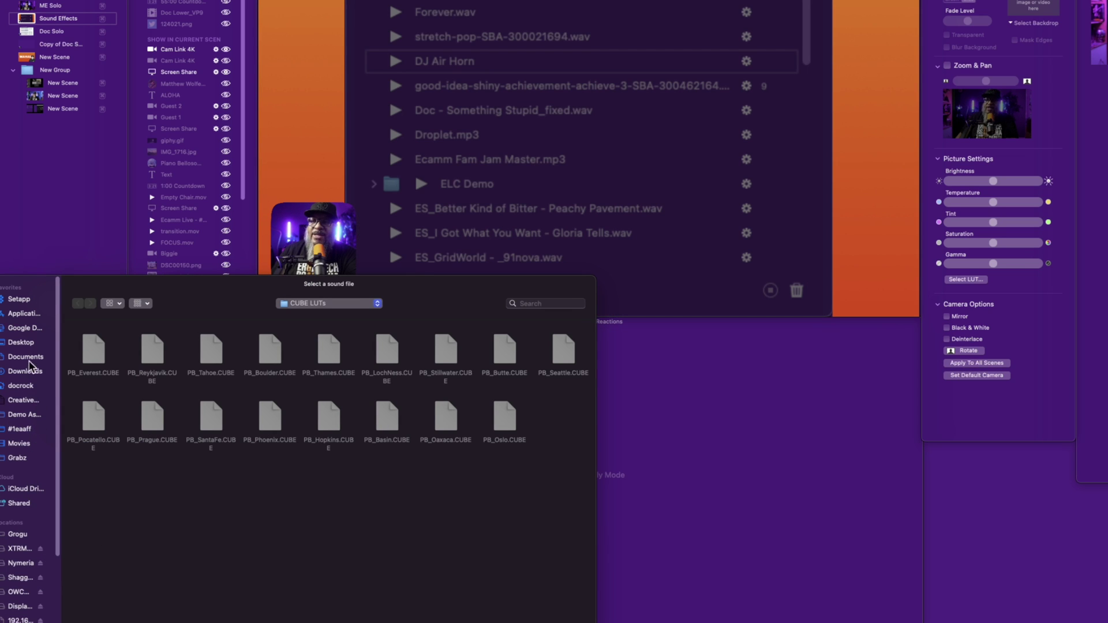
pyautogui.click(22, 343)
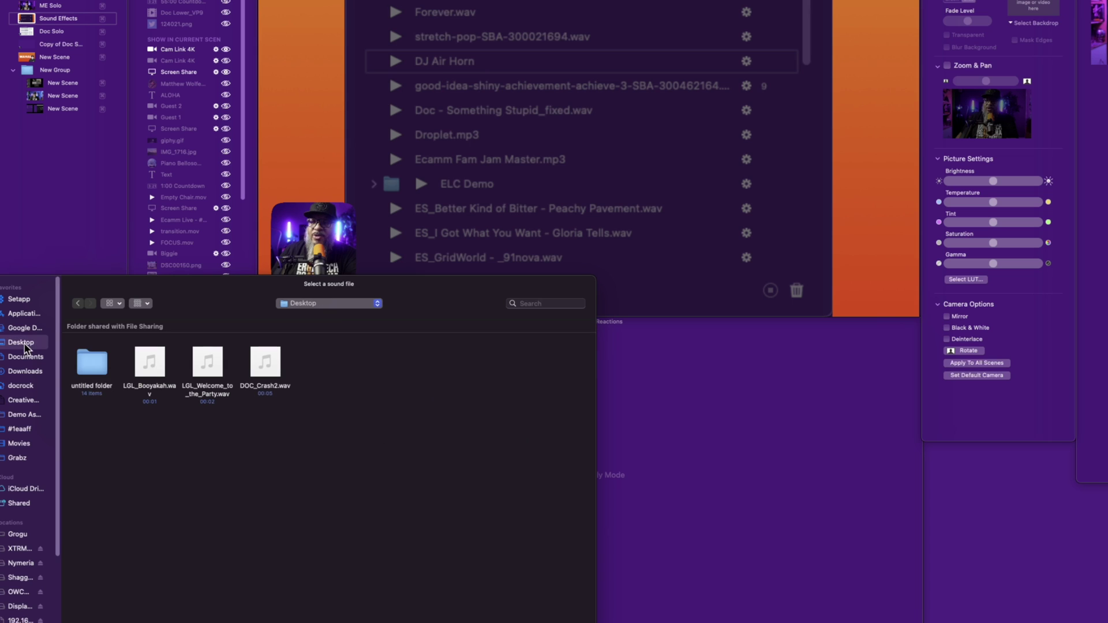
pyautogui.click(156, 358)
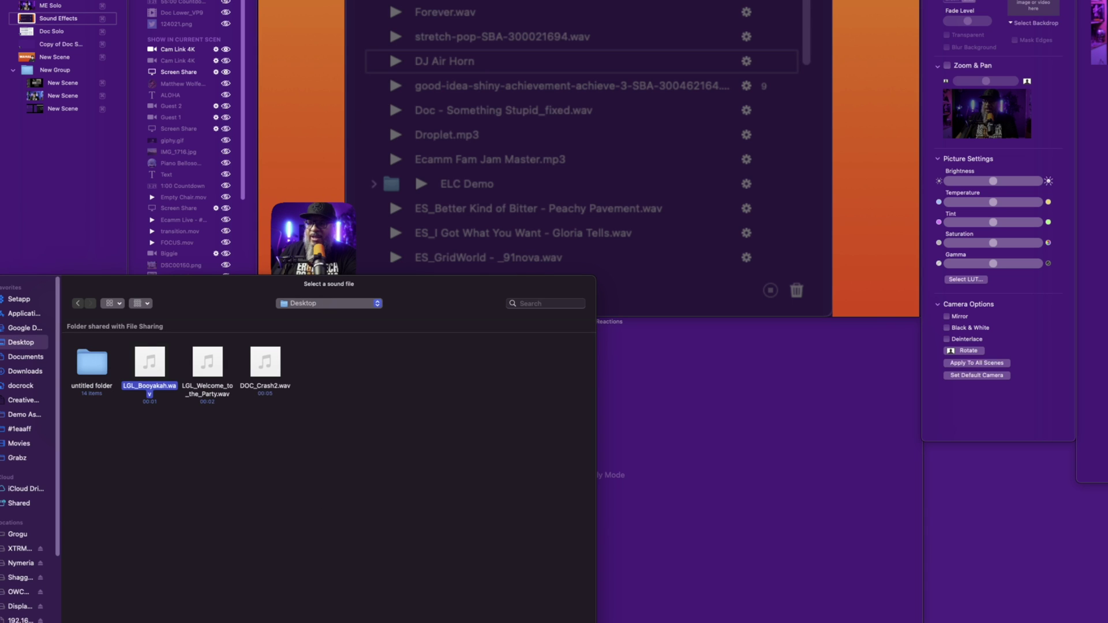
pyautogui.press('Return')
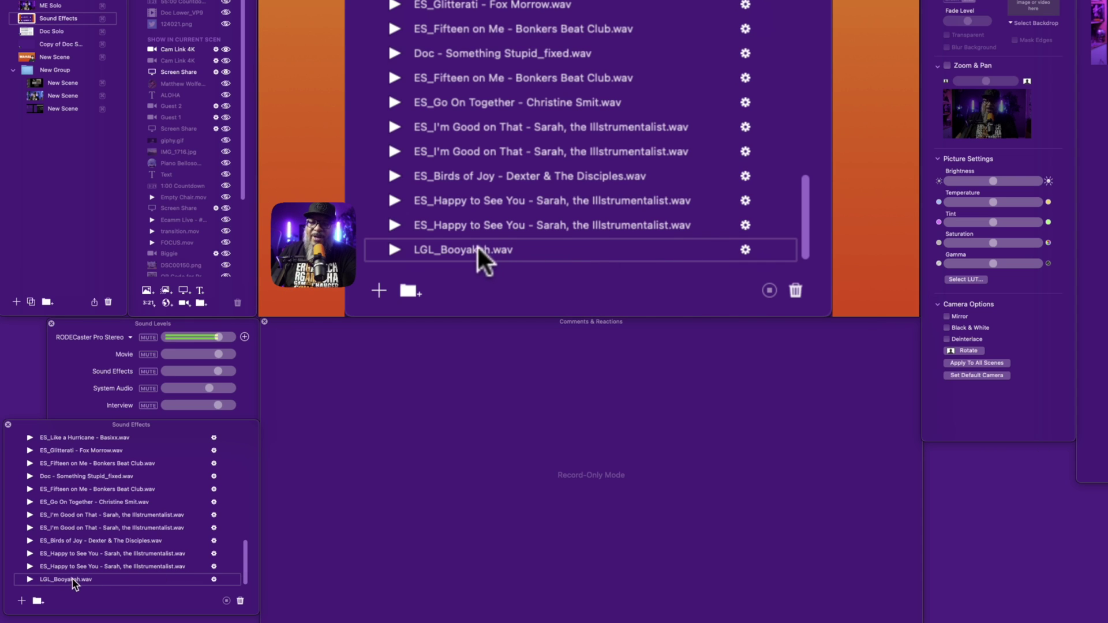
# - Play LGL_Booyakah.wav, then move it up just below Ecamm Fam Jam Master.mp3
pyautogui.click(393, 249)
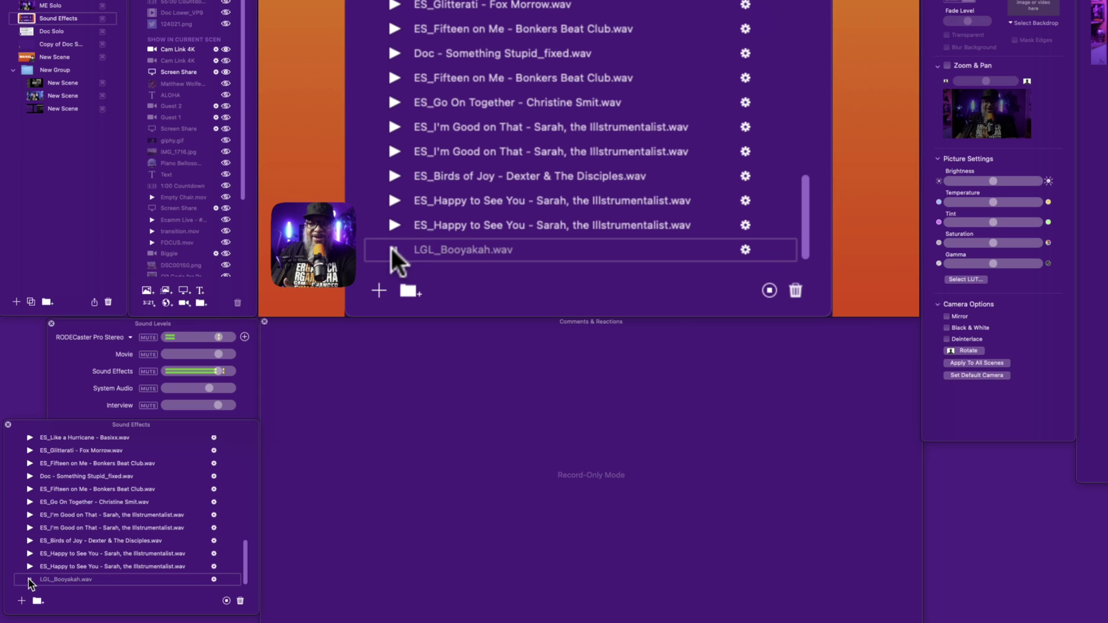
pyautogui.click(476, 252)
pyautogui.moveTo(75, 585); pyautogui.dragTo(93, 542)
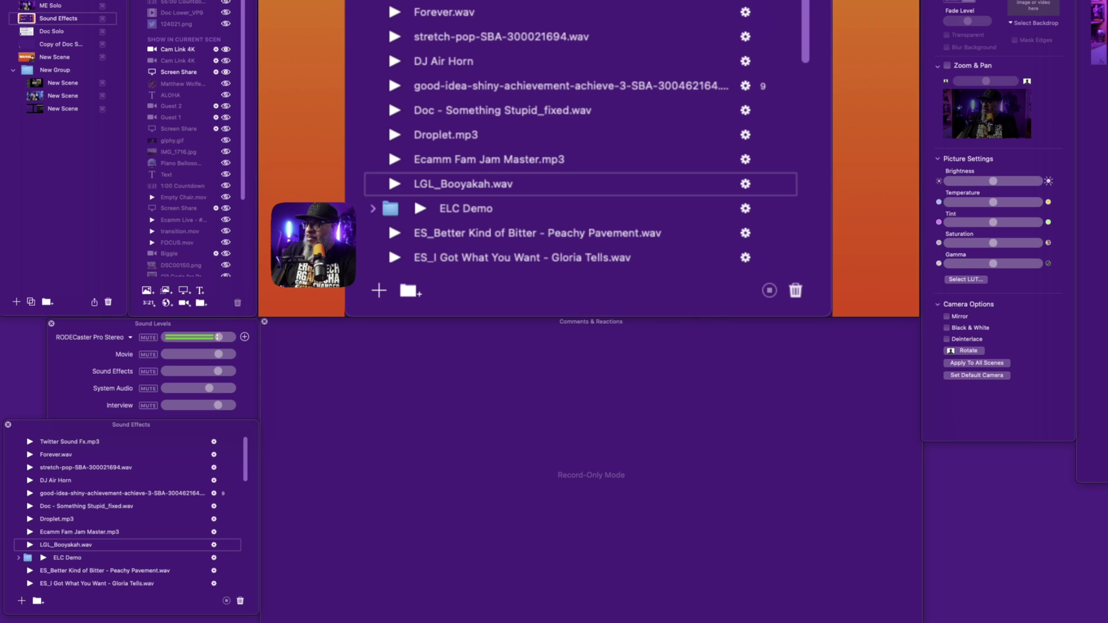
# - Drag LGL_Welcome_to_the_Party.wav in from Finder above LGL_Booyakah.wav and play it
pyautogui.moveTo(597, 374); pyautogui.dragTo(133, 542)
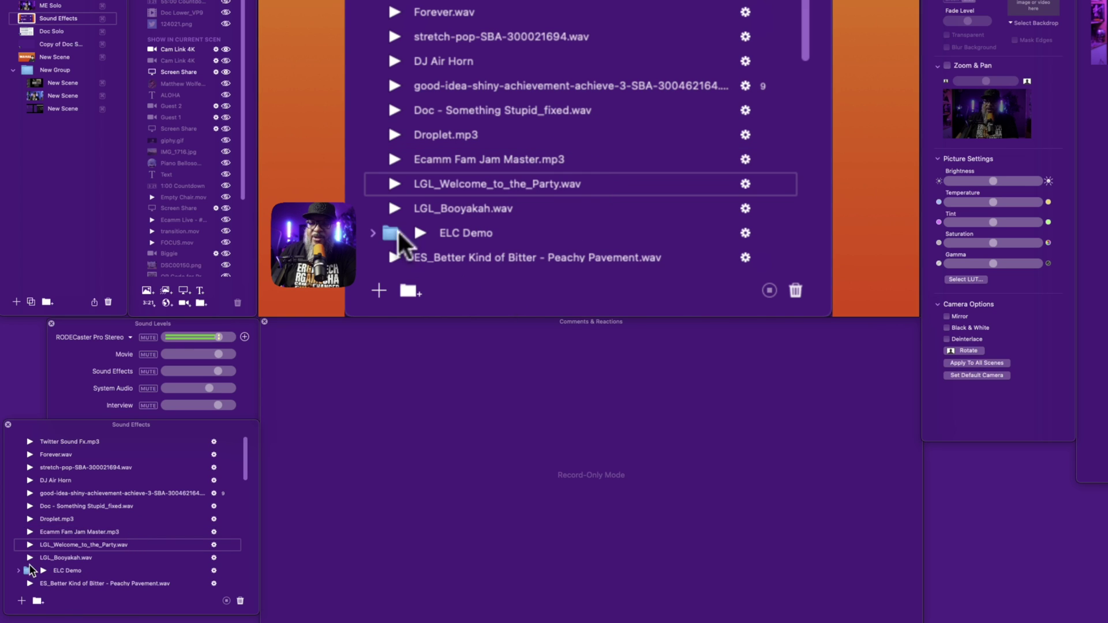
pyautogui.click(29, 545)
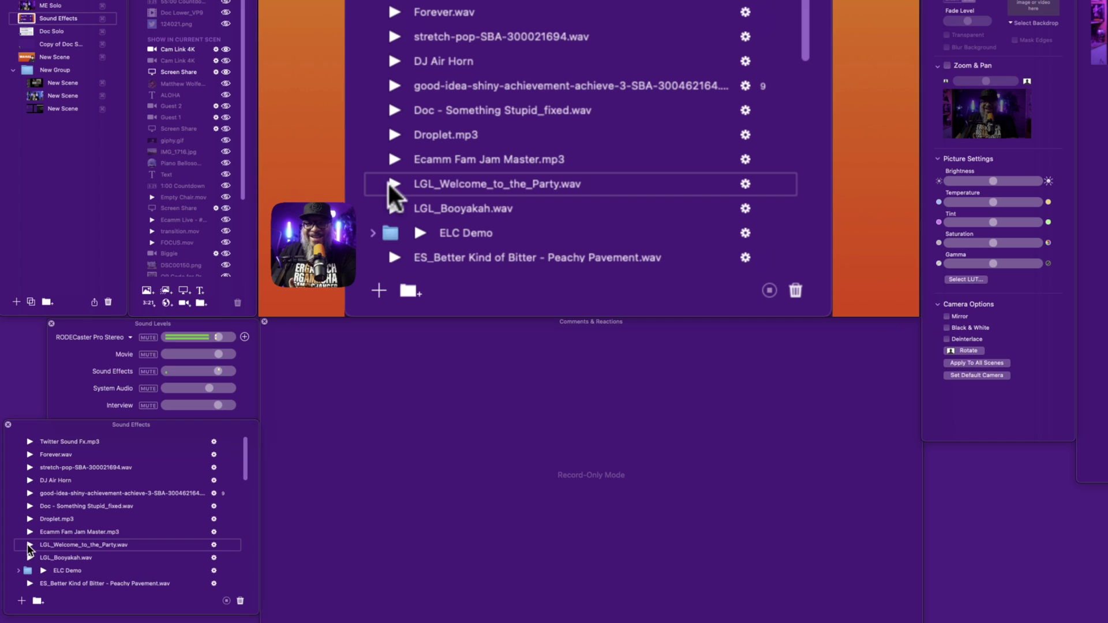
pyautogui.click(214, 545)
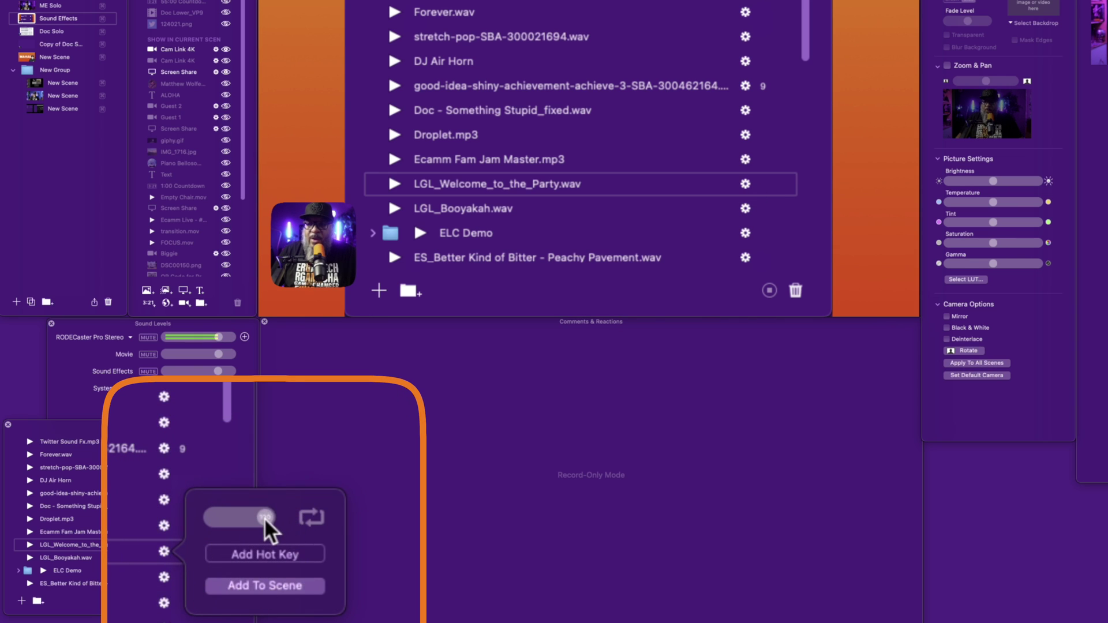
# - Adjust LGL_Welcome_to_the_Party.wav's playback volume and play it again
pyautogui.moveTo(264, 515); pyautogui.dragTo(237, 517)
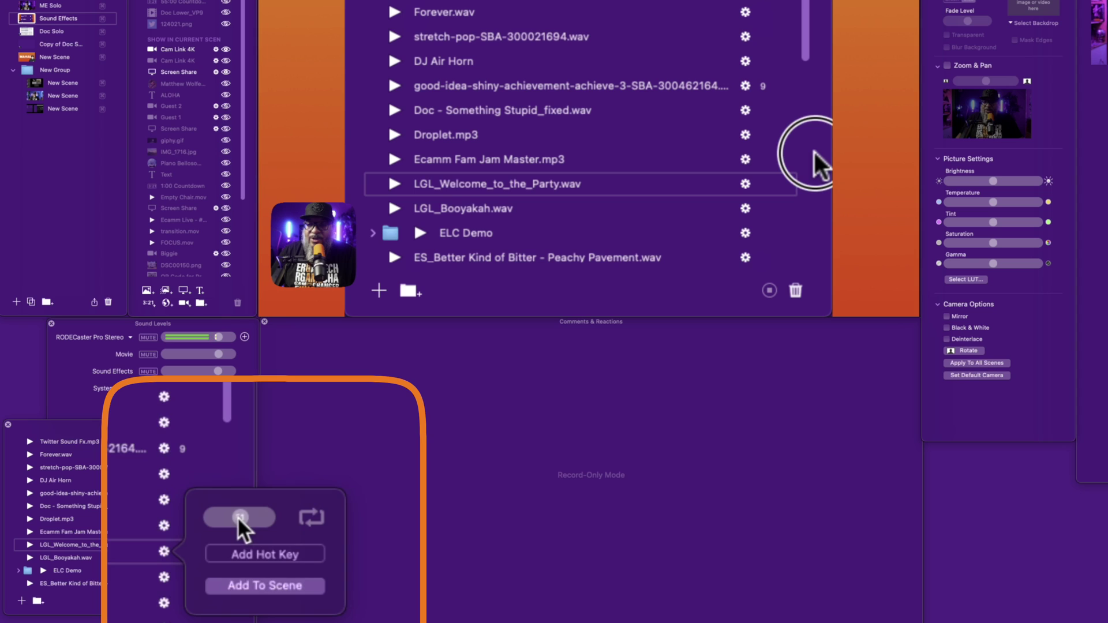
pyautogui.click(28, 545)
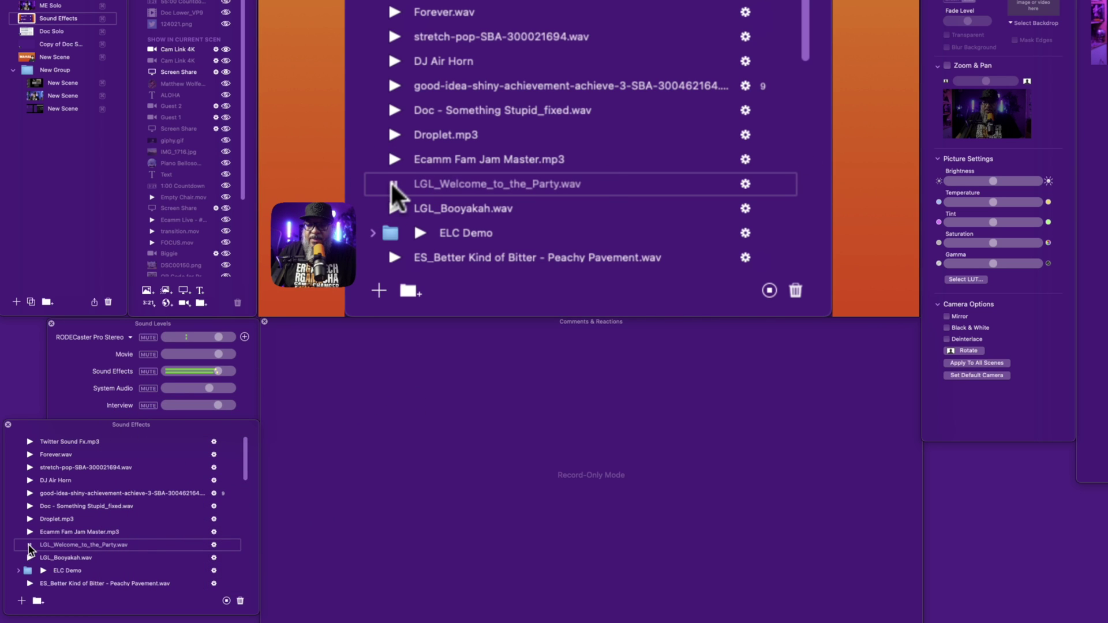
pyautogui.click(213, 545)
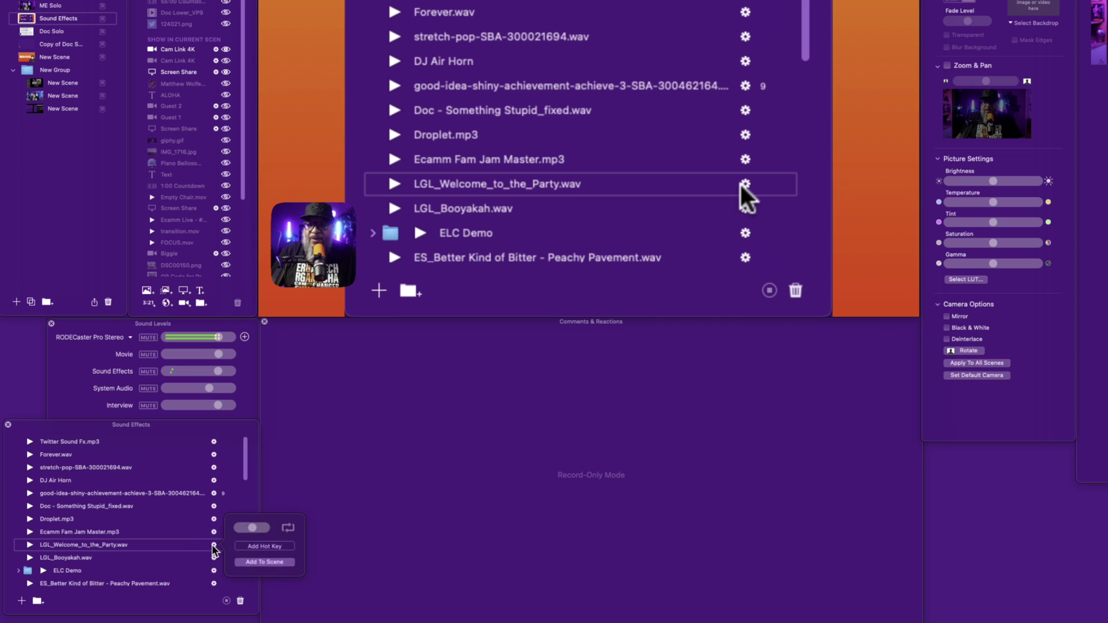
pyautogui.click(251, 528)
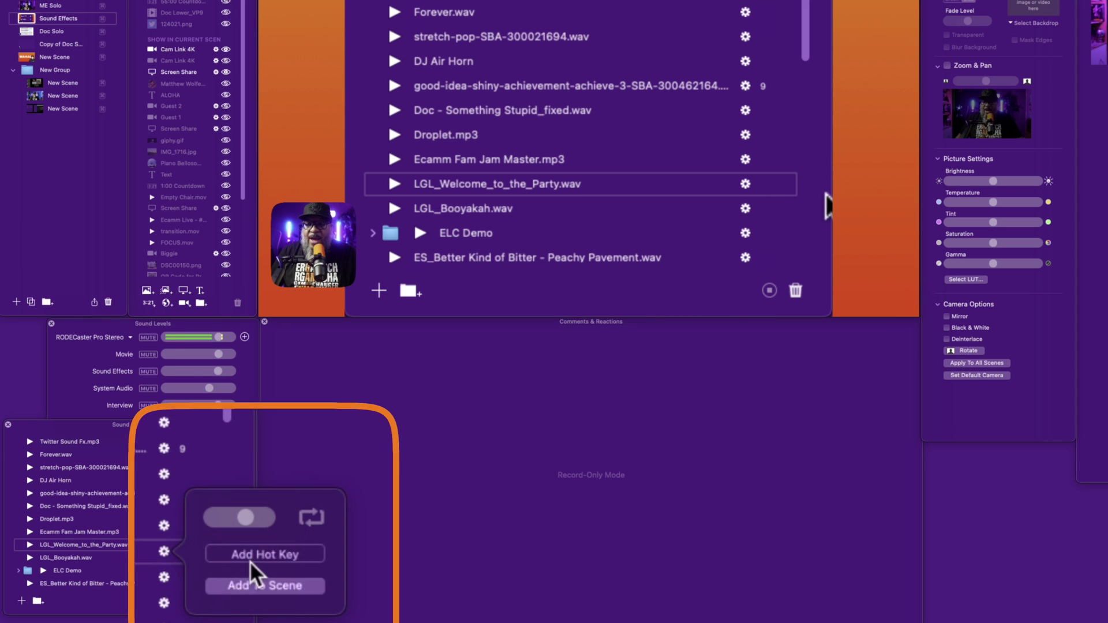
# - Assign hot key H to LGL_Welcome_to_the_Party.wav and test it by pressing H
pyautogui.click(258, 546)
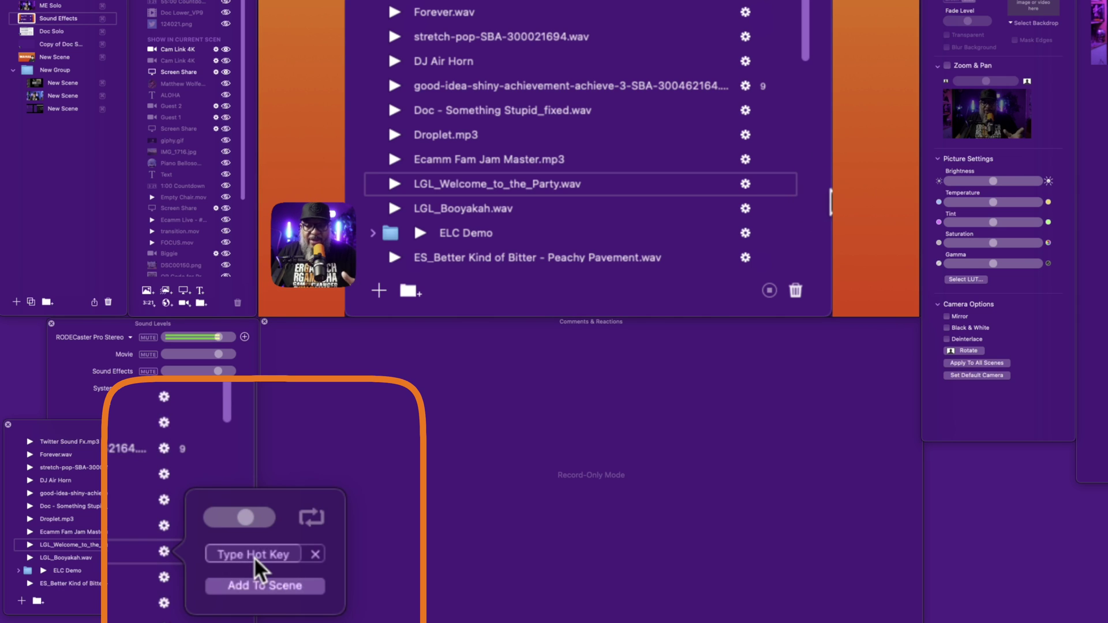
pyautogui.click(256, 549)
pyautogui.press('h')
pyautogui.click(149, 602)
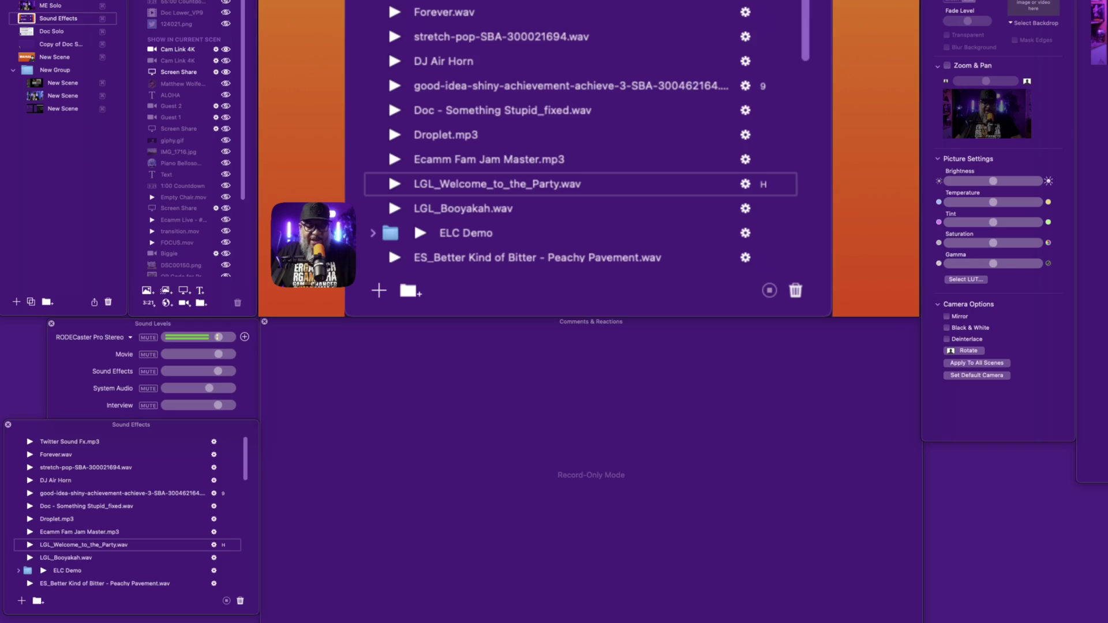
pyautogui.press('h')
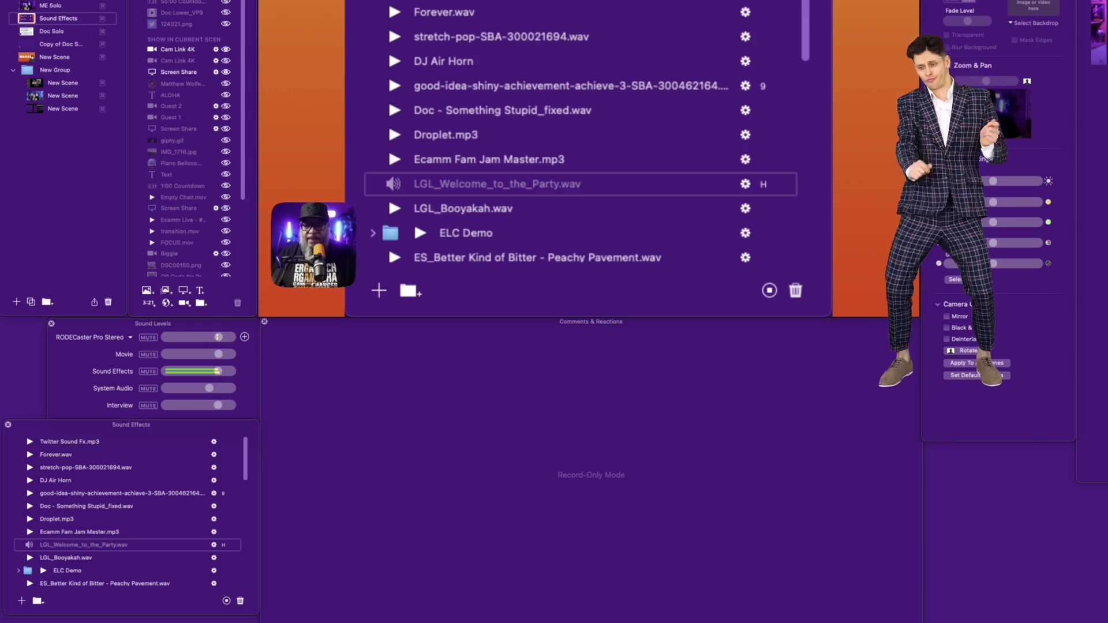